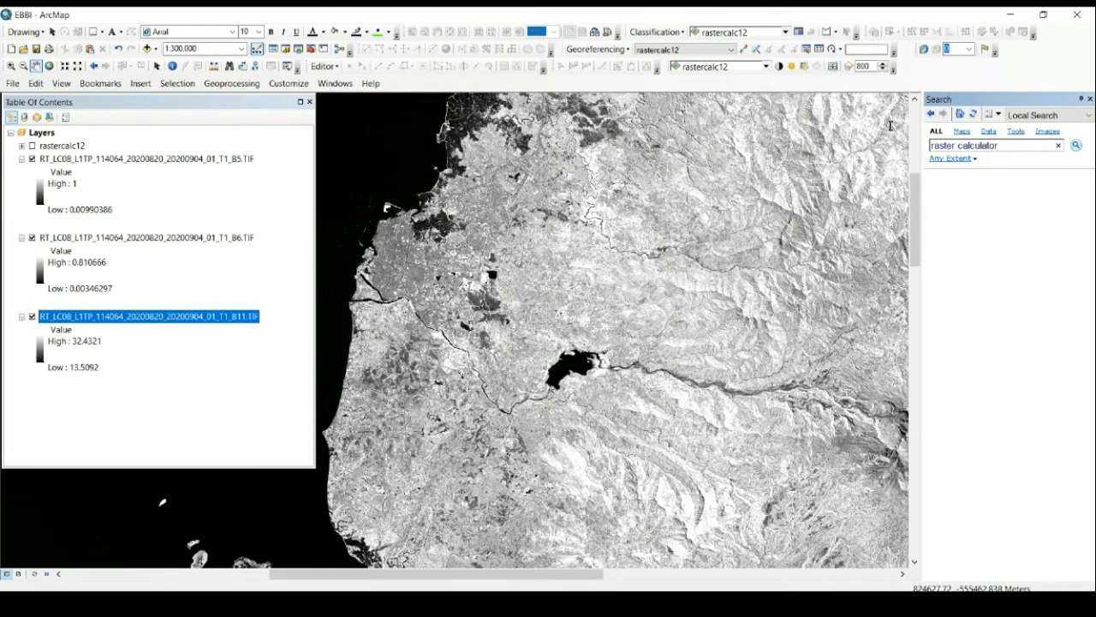
Search for "raster calculator" and open the Spatial Analyst Raster Calculator tool
{"action": "key", "text": "Return"}
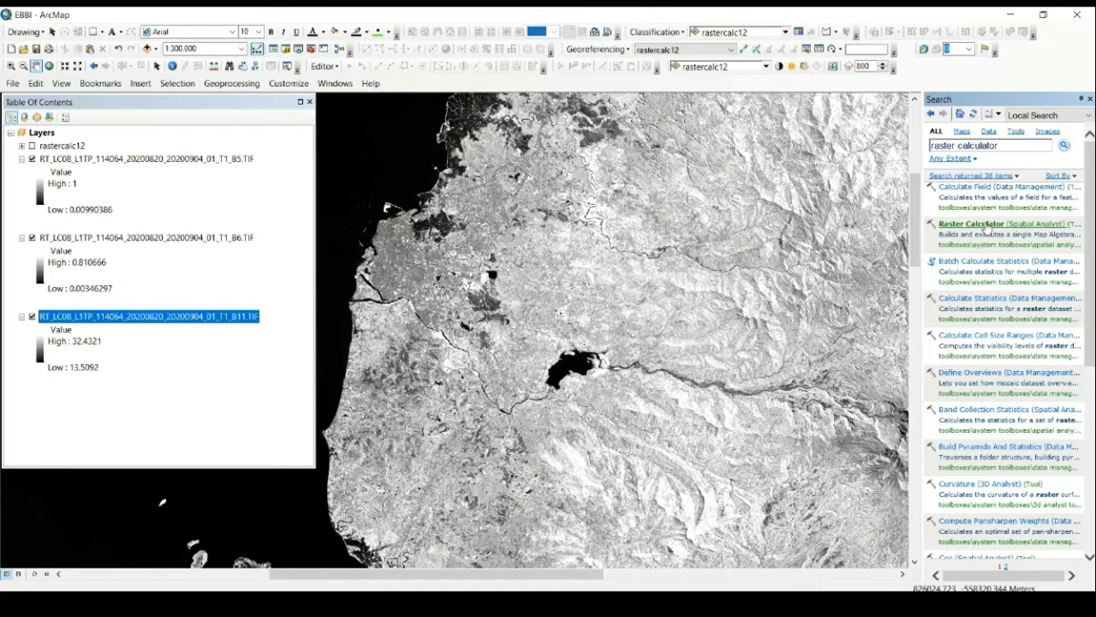
{"action": "left_click", "coordinate": [989, 227]}
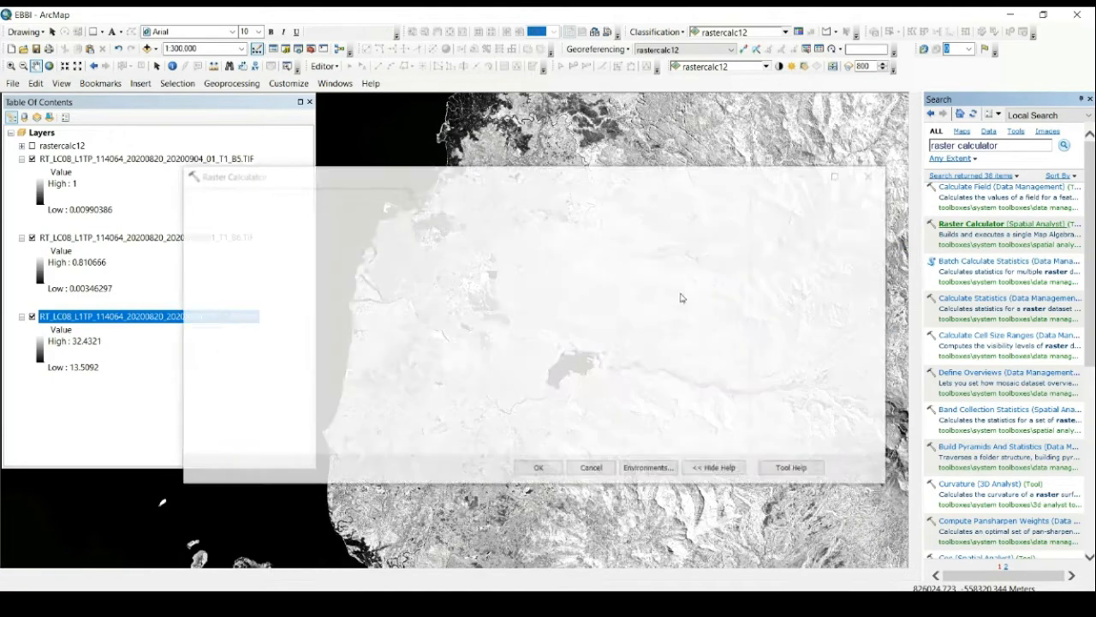
{"action": "left_click_drag", "start_coordinate": [371, 169], "coordinate": [406, 143]}
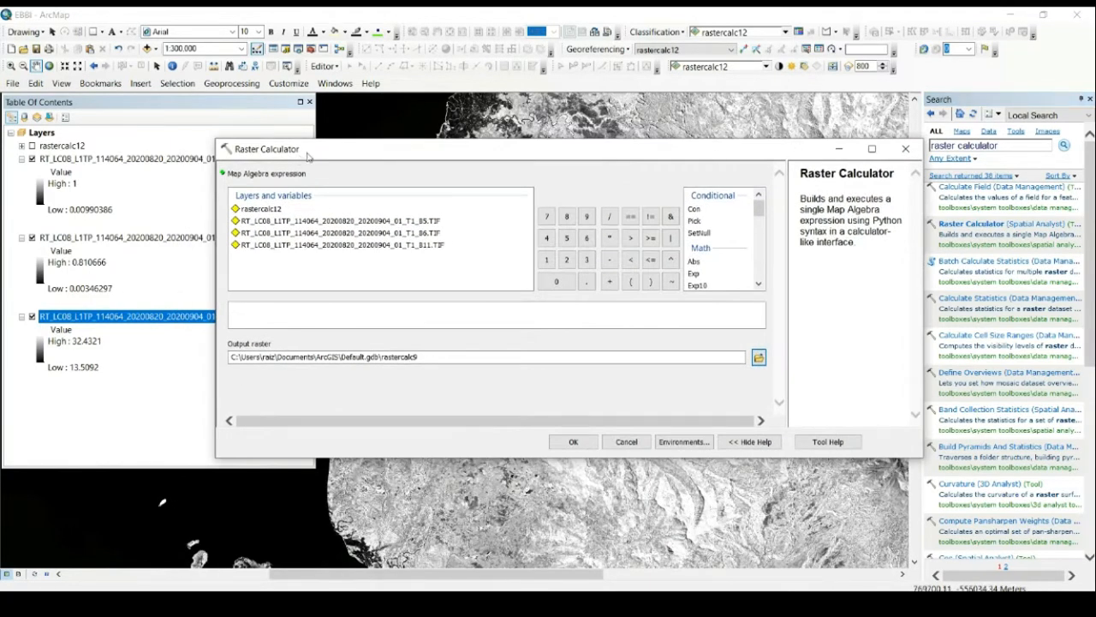
Begin the map algebra expression with the B6 raster minus the B5 raster / 10 *, without added parentheses
{"action": "left_click", "coordinate": [248, 322]}
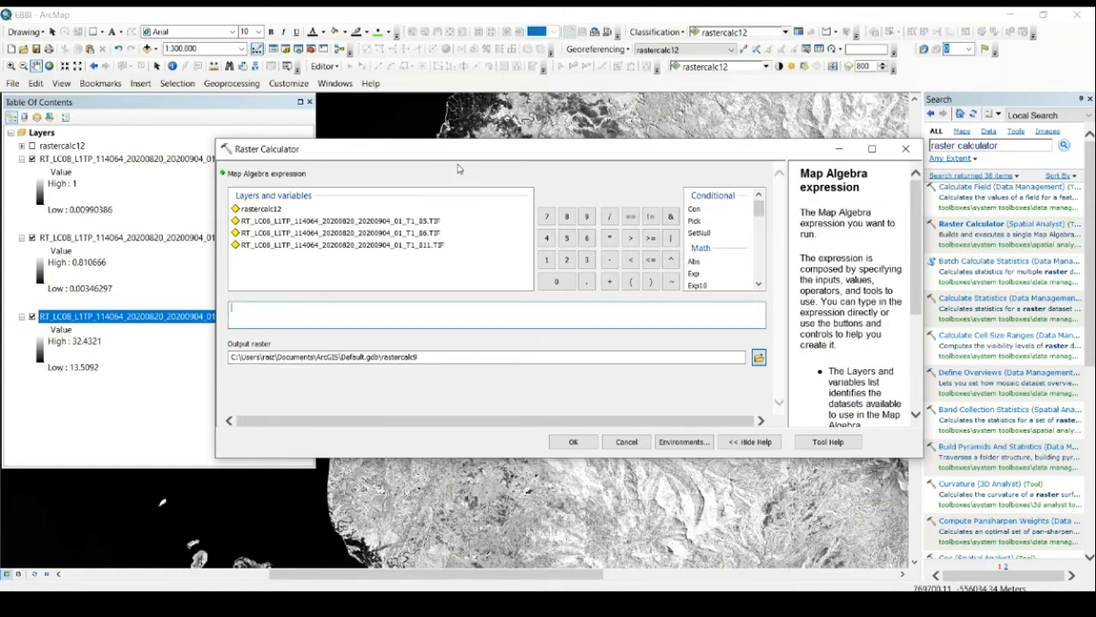
{"action": "double_click", "coordinate": [422, 234]}
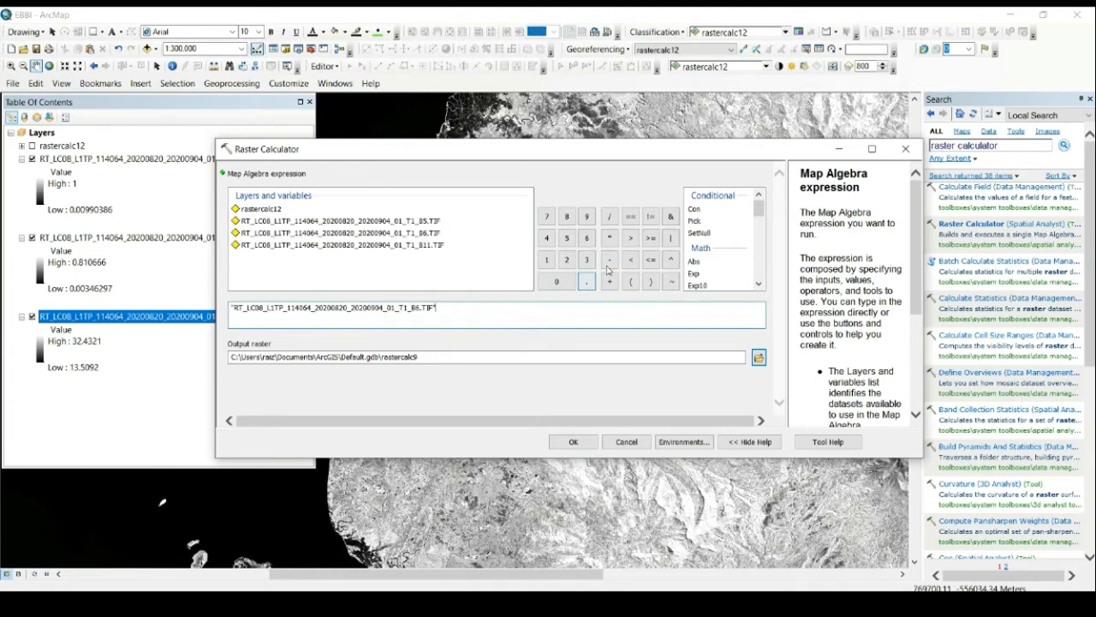
{"action": "left_click", "coordinate": [608, 259]}
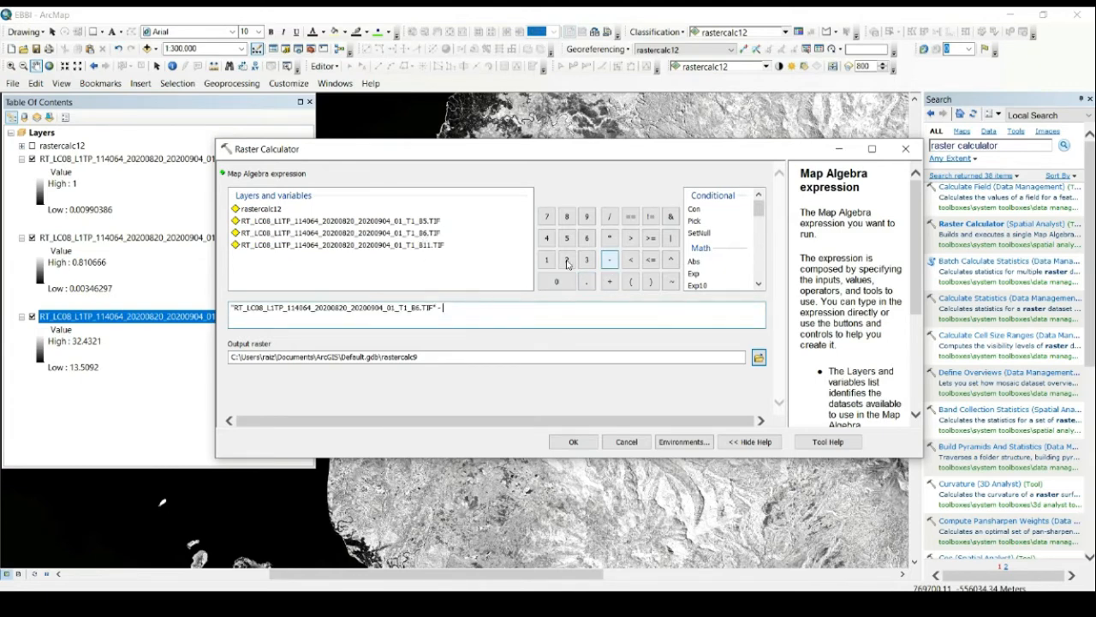
{"action": "double_click", "coordinate": [427, 222]}
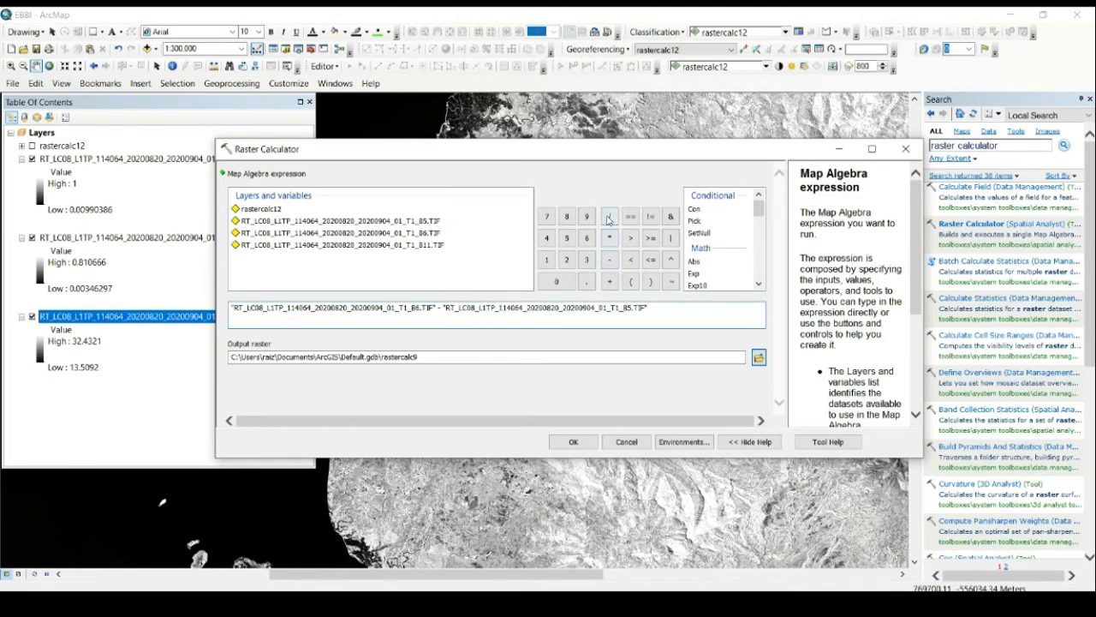
{"action": "left_click", "coordinate": [548, 261]}
{"action": "left_click", "coordinate": [557, 281]}
{"action": "left_click", "coordinate": [610, 240]}
Append the SquareRoot function to the expression, with the B6 raster + the B11 raster inside its parentheses
{"action": "left_click", "coordinate": [758, 283]}
{"action": "left_click", "coordinate": [758, 283]}
{"action": "left_click", "coordinate": [758, 284]}
{"action": "left_click", "coordinate": [758, 283]}
{"action": "left_click", "coordinate": [759, 283]}
{"action": "left_click", "coordinate": [759, 283]}
{"action": "left_click", "coordinate": [759, 283]}
{"action": "left_click", "coordinate": [759, 283]}
{"action": "left_click", "coordinate": [759, 283]}
{"action": "left_click", "coordinate": [758, 284]}
{"action": "left_click", "coordinate": [759, 283]}
{"action": "left_click", "coordinate": [759, 284]}
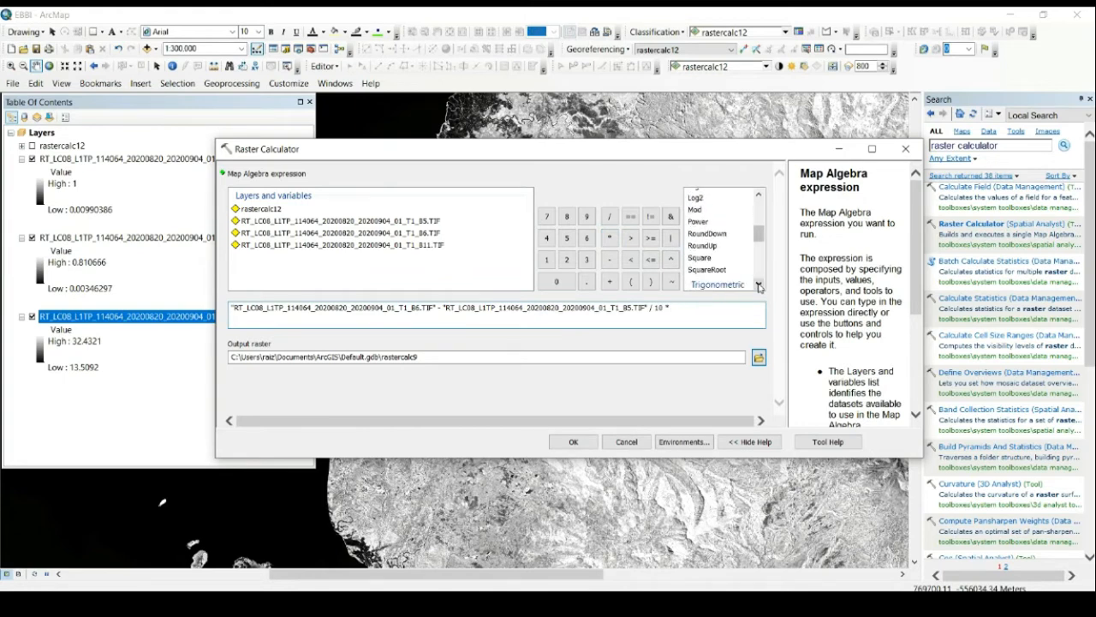
{"action": "left_click", "coordinate": [714, 273]}
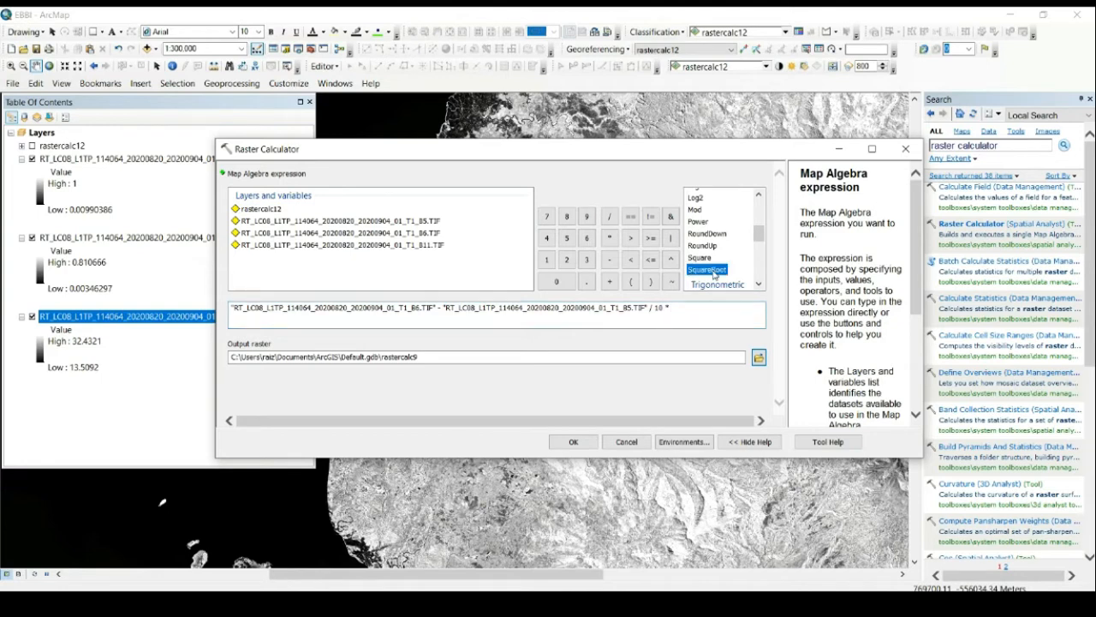
{"action": "double_click", "coordinate": [714, 272]}
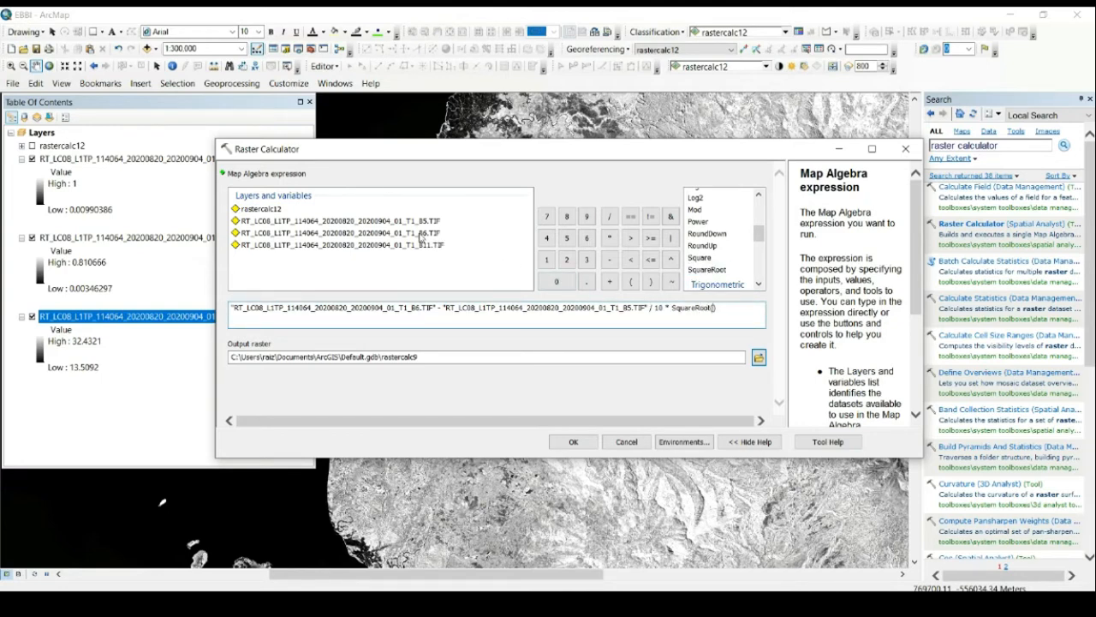
{"action": "double_click", "coordinate": [421, 237]}
{"action": "left_click", "coordinate": [610, 281]}
{"action": "double_click", "coordinate": [424, 246]}
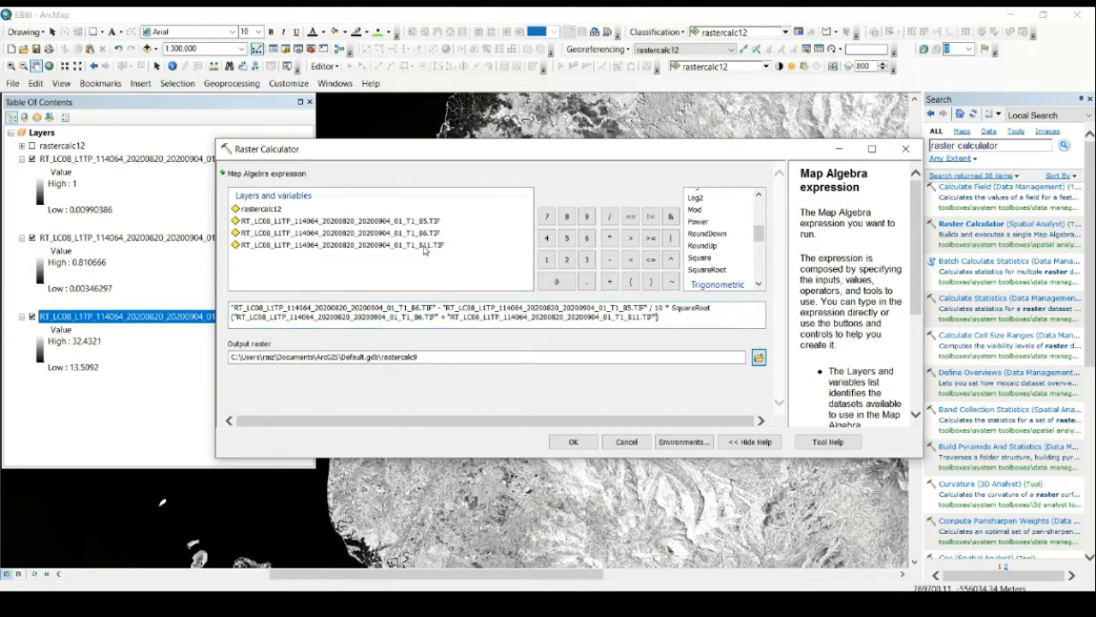
Run the calculation with EBBI in Default.gdb as the output raster, and close the Search window
{"action": "left_click", "coordinate": [652, 356]}
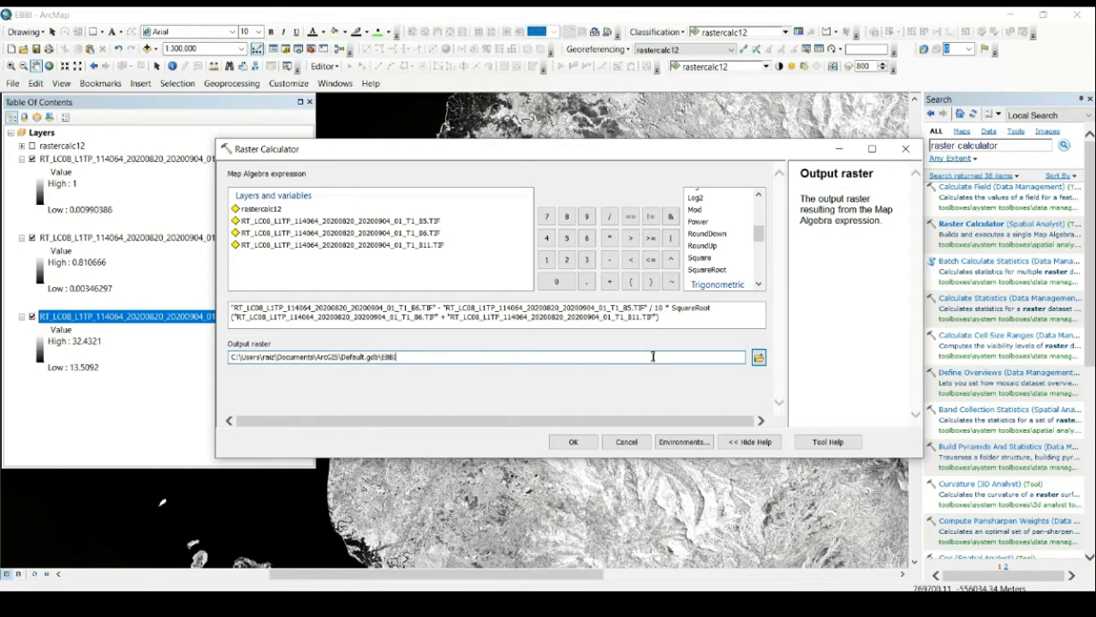
{"action": "left_click", "coordinate": [575, 443]}
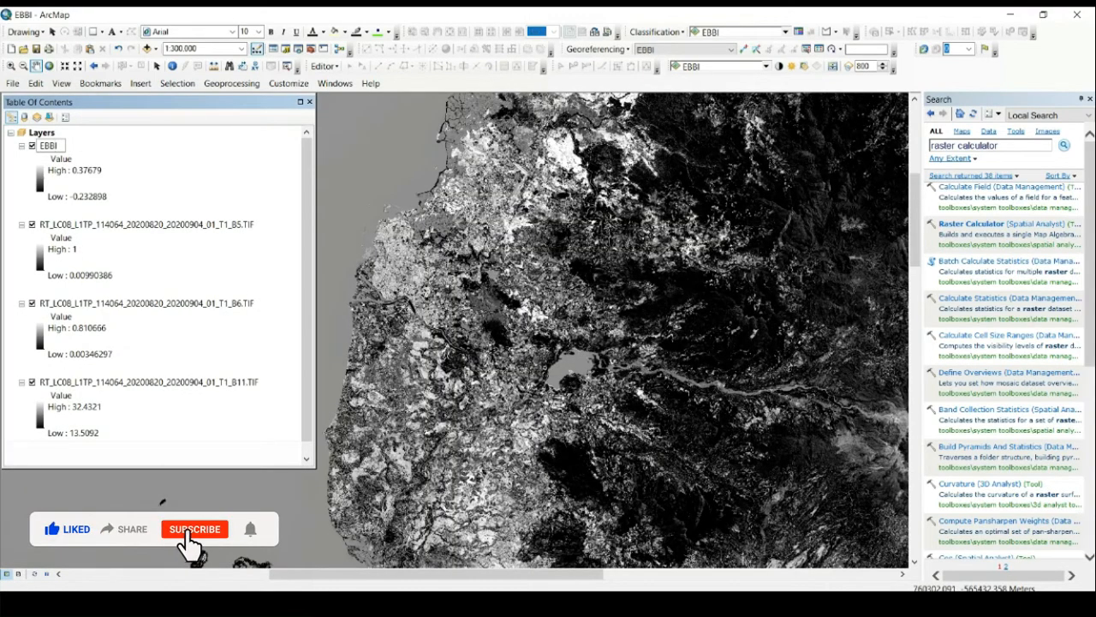
{"action": "left_click", "coordinate": [1090, 99]}
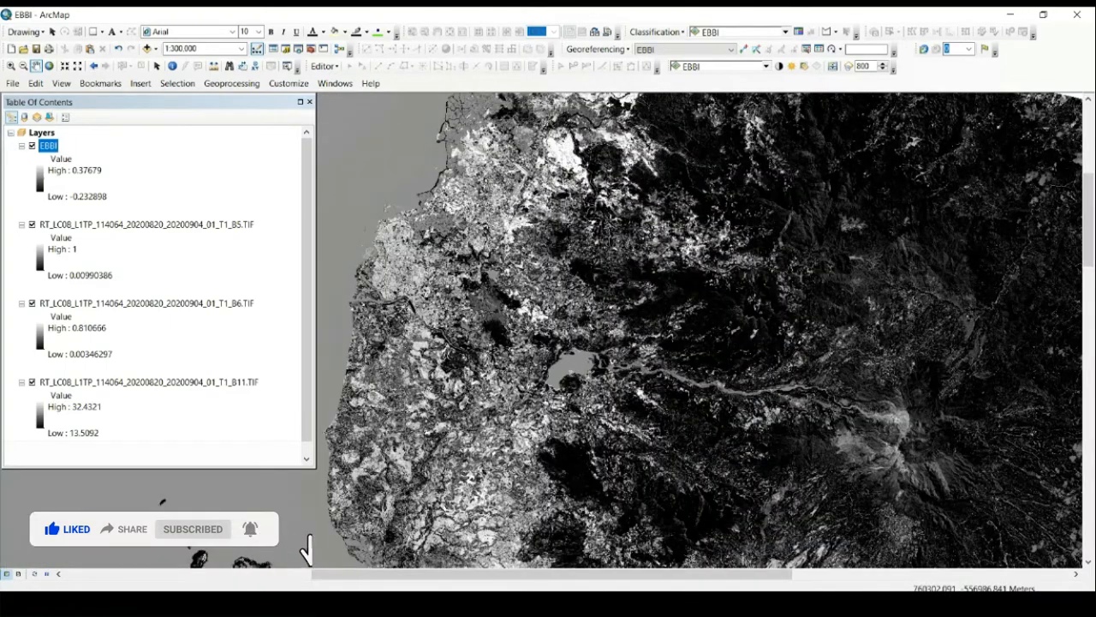
Turn off and collapse the B5, B6 and B11 band layers, and narrow the table of contents
{"action": "left_click", "coordinate": [31, 224]}
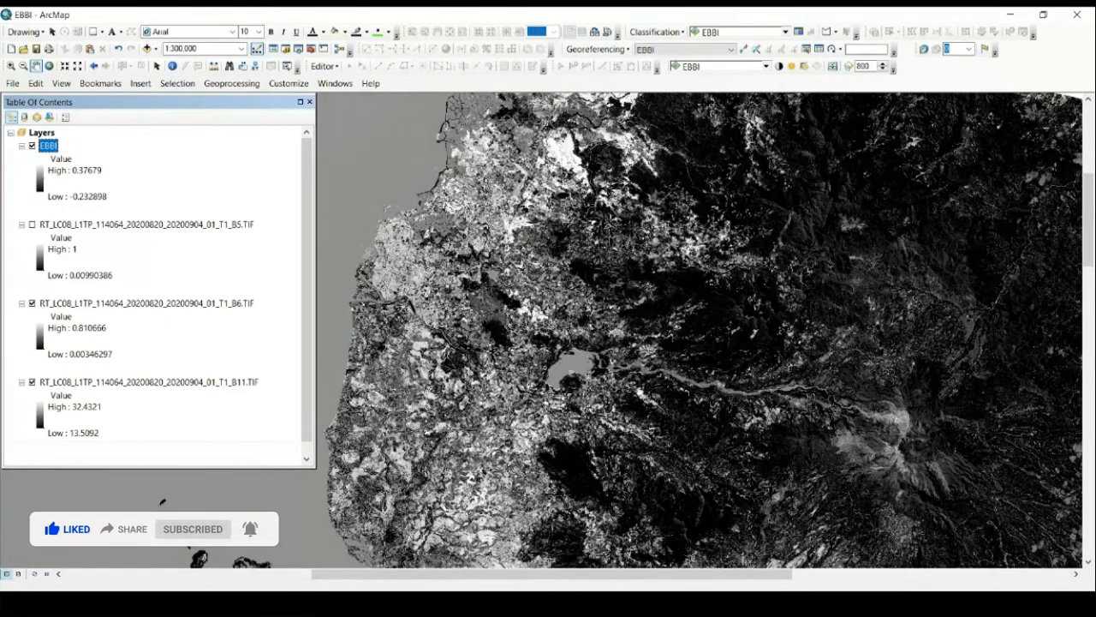
{"action": "left_click", "coordinate": [21, 224]}
{"action": "left_click", "coordinate": [32, 237]}
{"action": "left_click", "coordinate": [21, 237]}
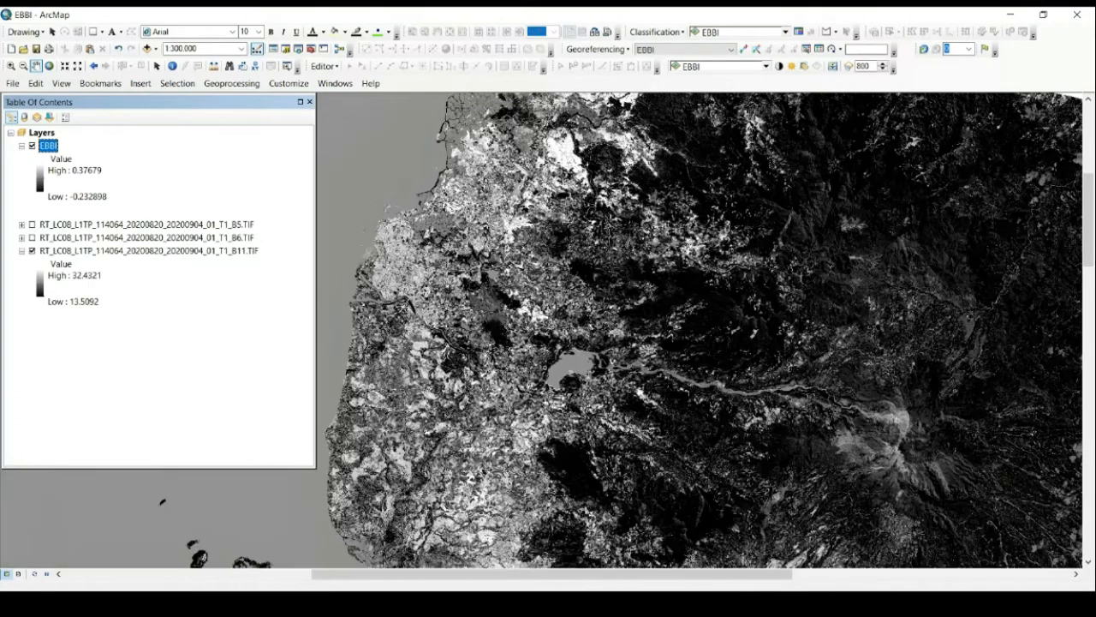
{"action": "left_click", "coordinate": [32, 250]}
{"action": "left_click", "coordinate": [21, 250]}
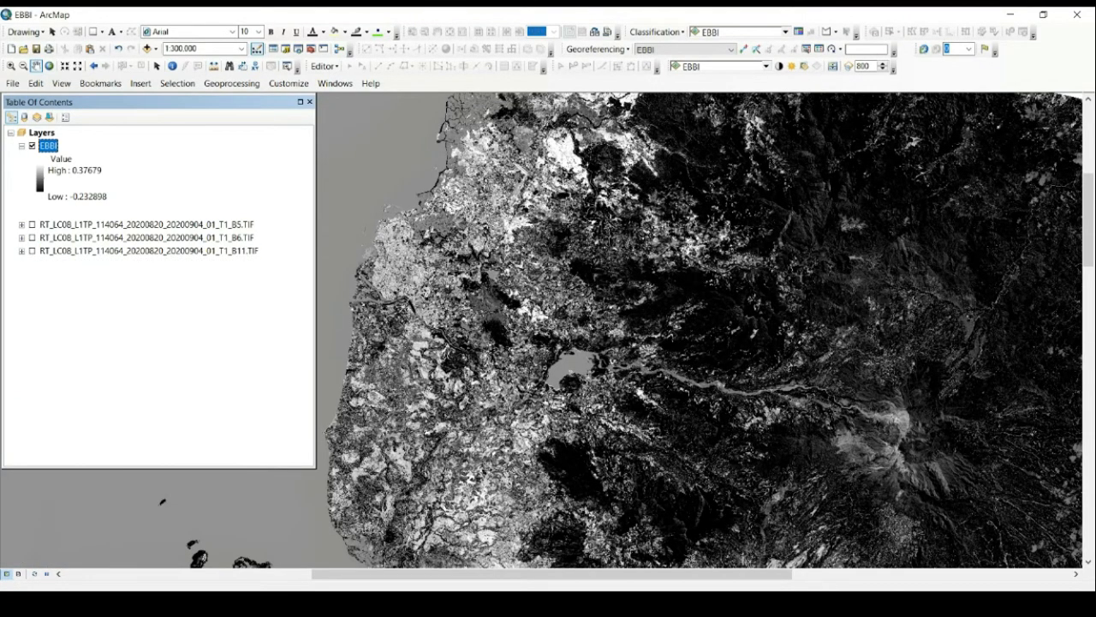
{"action": "left_click_drag", "start_coordinate": [316, 174], "coordinate": [138, 185]}
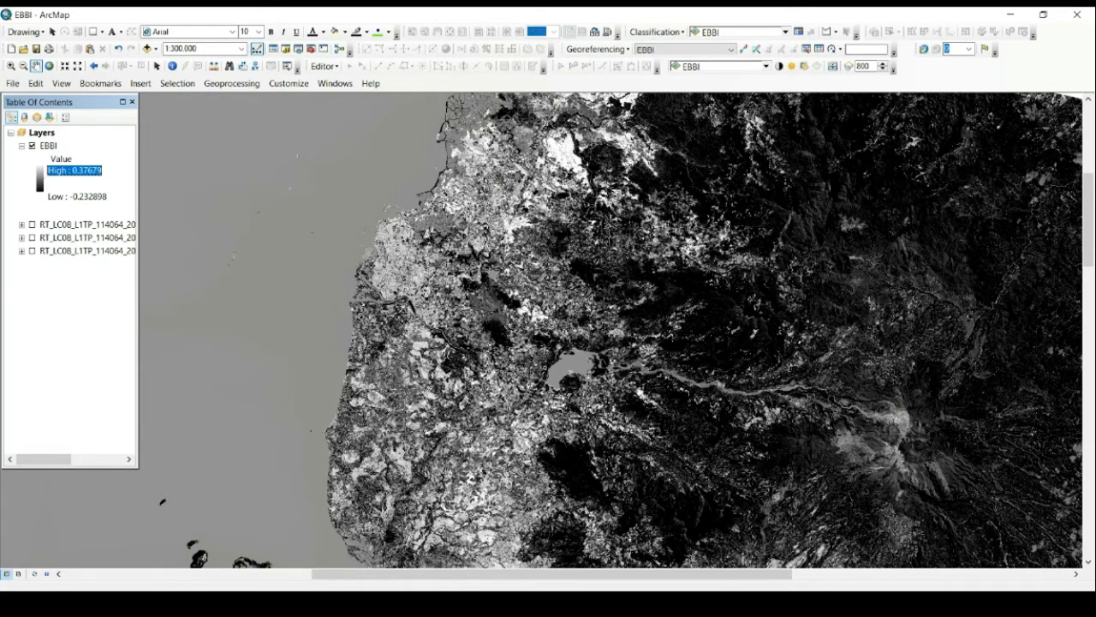
Apply the brown-to-yellow-to-teal color ramp to the EBBI layer's stretched symbology
{"action": "right_click", "coordinate": [48, 146]}
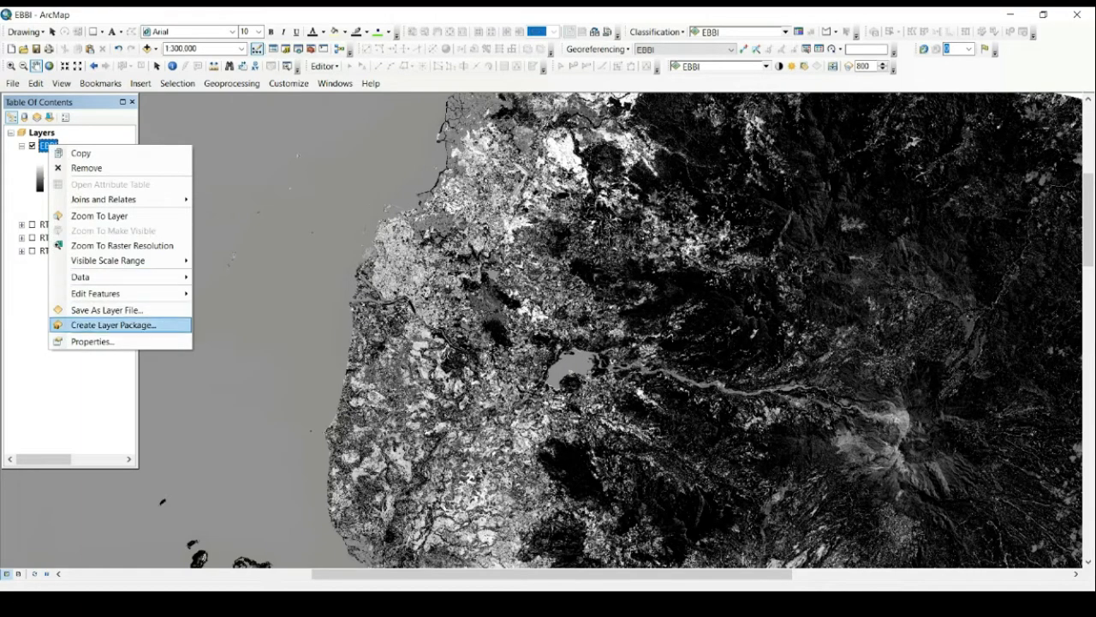
{"action": "left_click", "coordinate": [92, 340]}
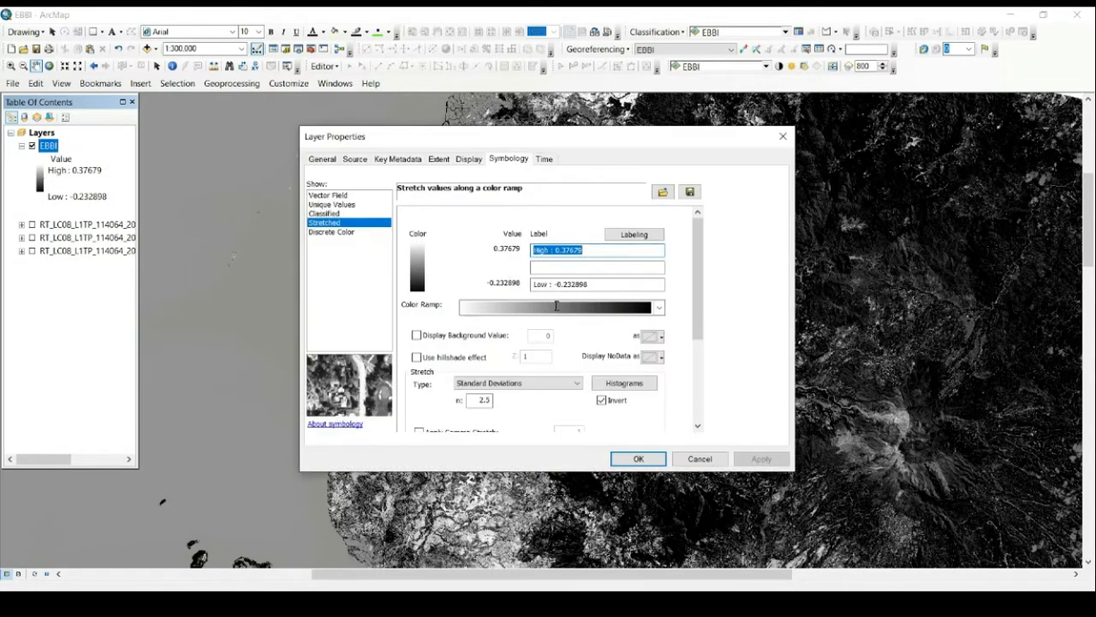
{"action": "left_click", "coordinate": [557, 305]}
{"action": "scroll", "coordinate": [556, 305], "scroll_direction": "up", "scroll_amount": 10}
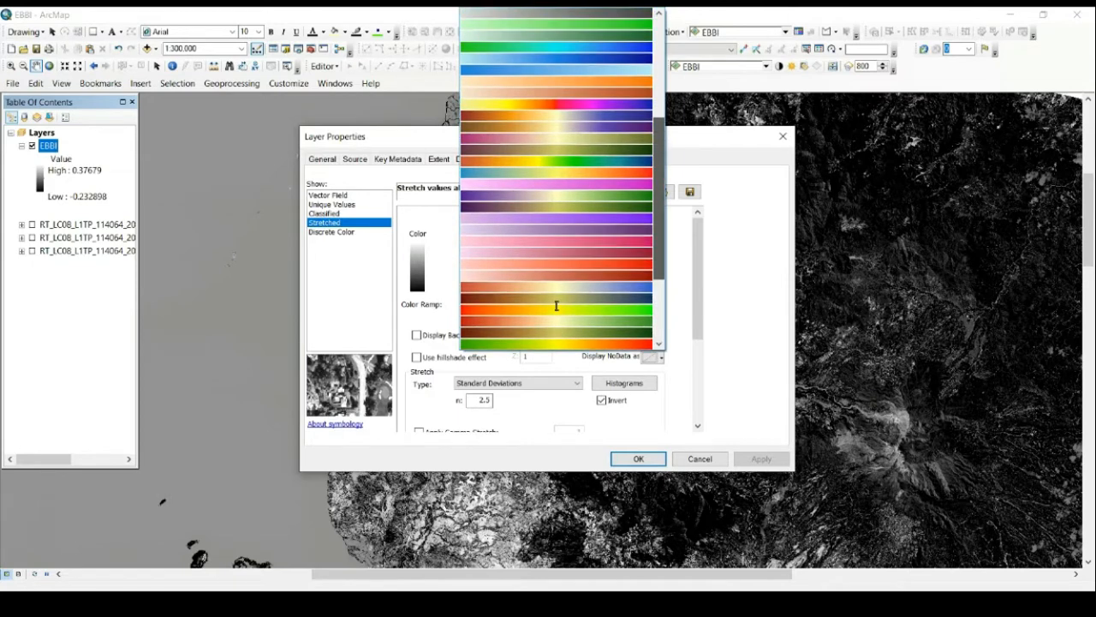
{"action": "scroll", "coordinate": [557, 306], "scroll_direction": "up", "scroll_amount": 5}
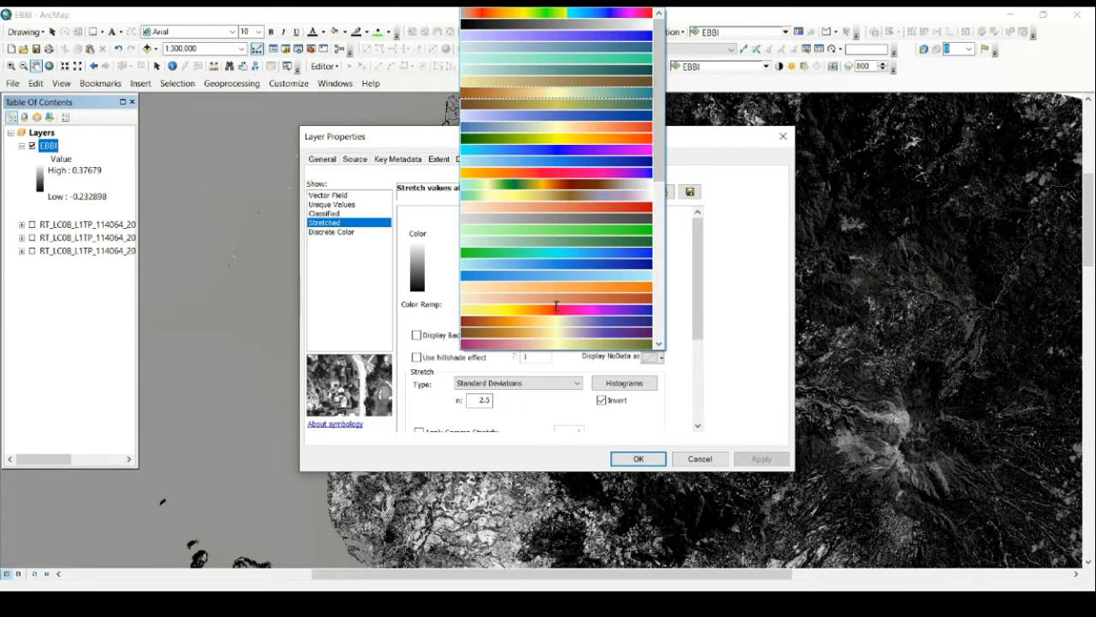
{"action": "left_click", "coordinate": [557, 305]}
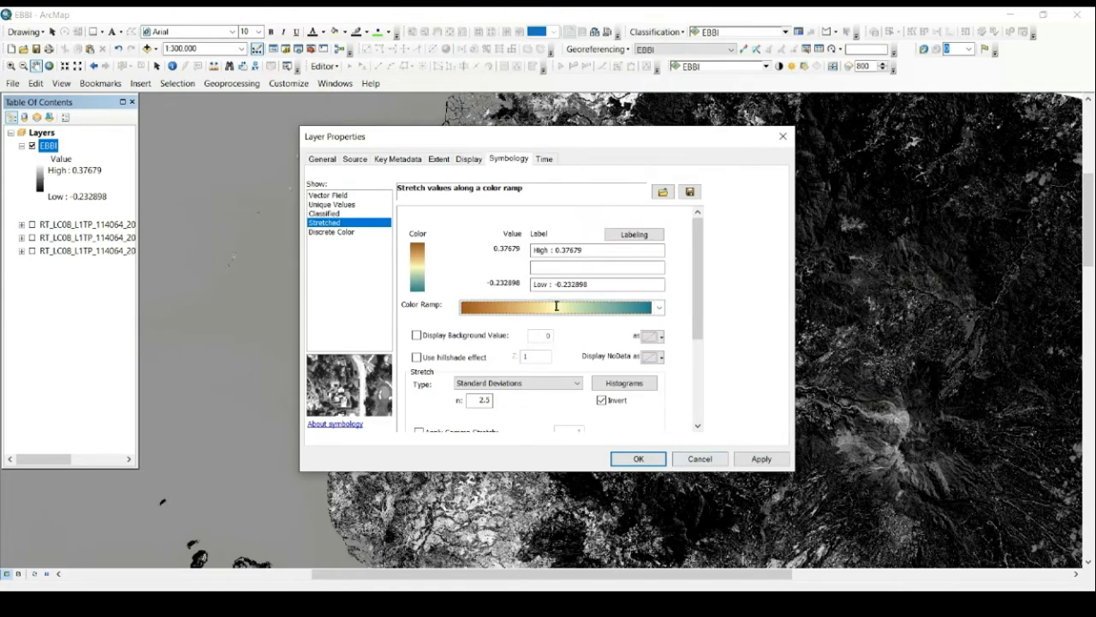
{"action": "left_click", "coordinate": [638, 458]}
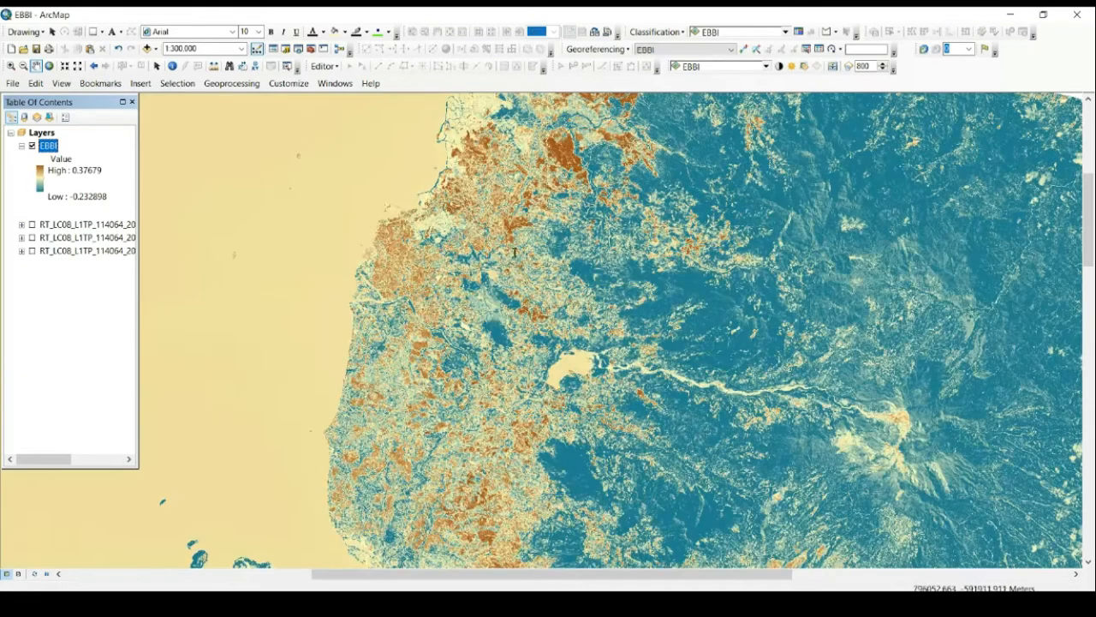
Examine the colored EBBI raster around the coastal city and the lake at 1:200,000 scale
{"action": "left_click_drag", "start_coordinate": [530, 245], "coordinate": [567, 269]}
{"action": "scroll", "coordinate": [49, 153], "scroll_direction": "down", "scroll_amount": 1}
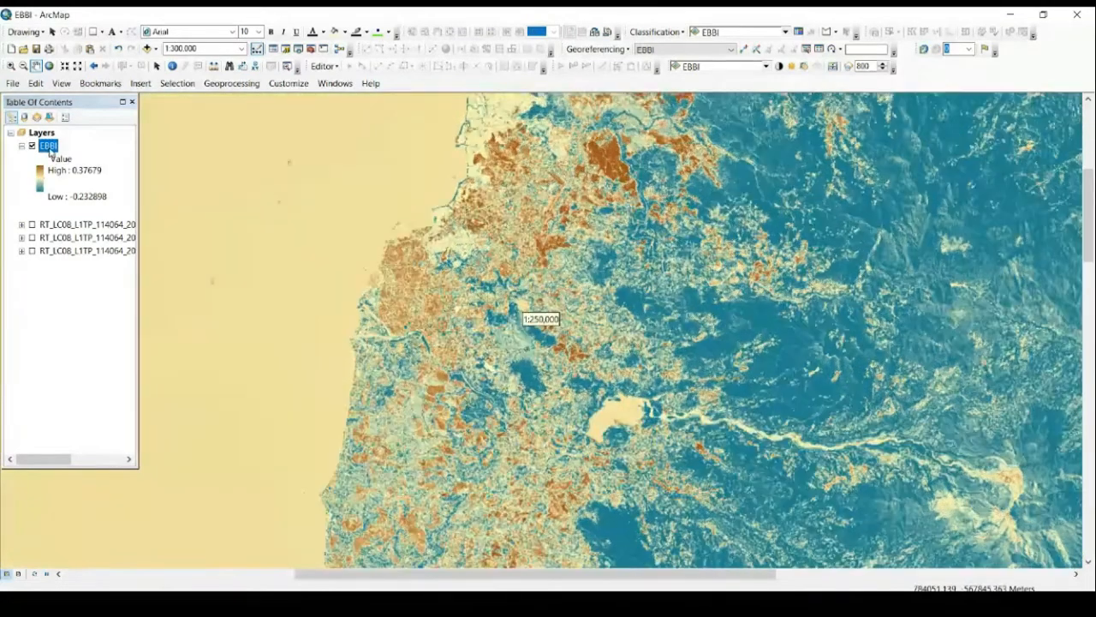
{"action": "scroll", "coordinate": [50, 152], "scroll_direction": "down", "scroll_amount": 1}
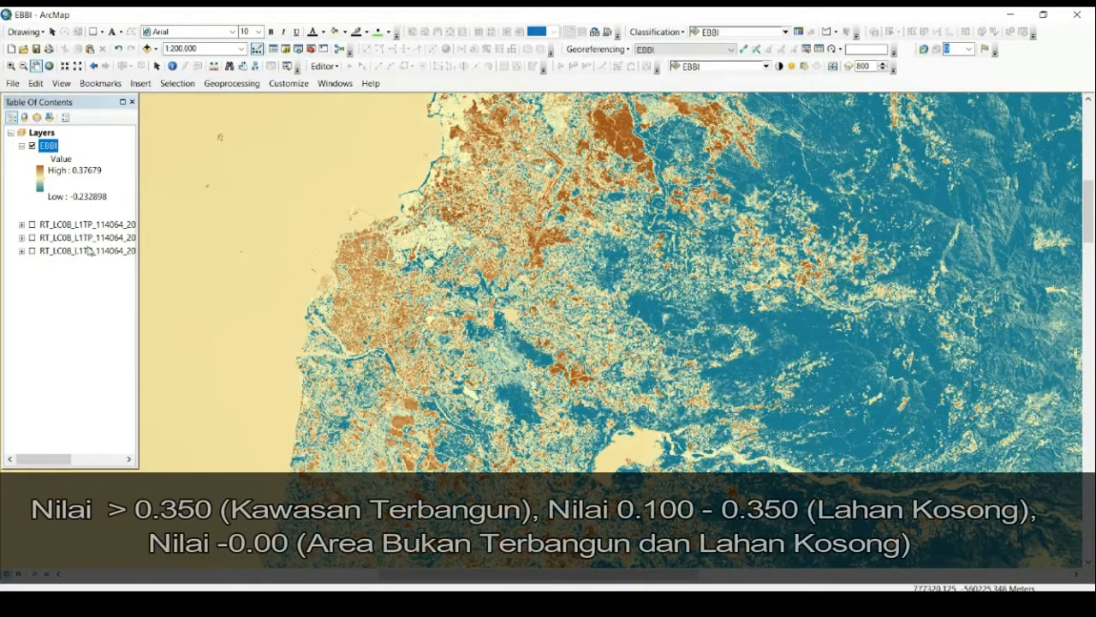
{"action": "left_click_drag", "start_coordinate": [557, 214], "coordinate": [596, 255]}
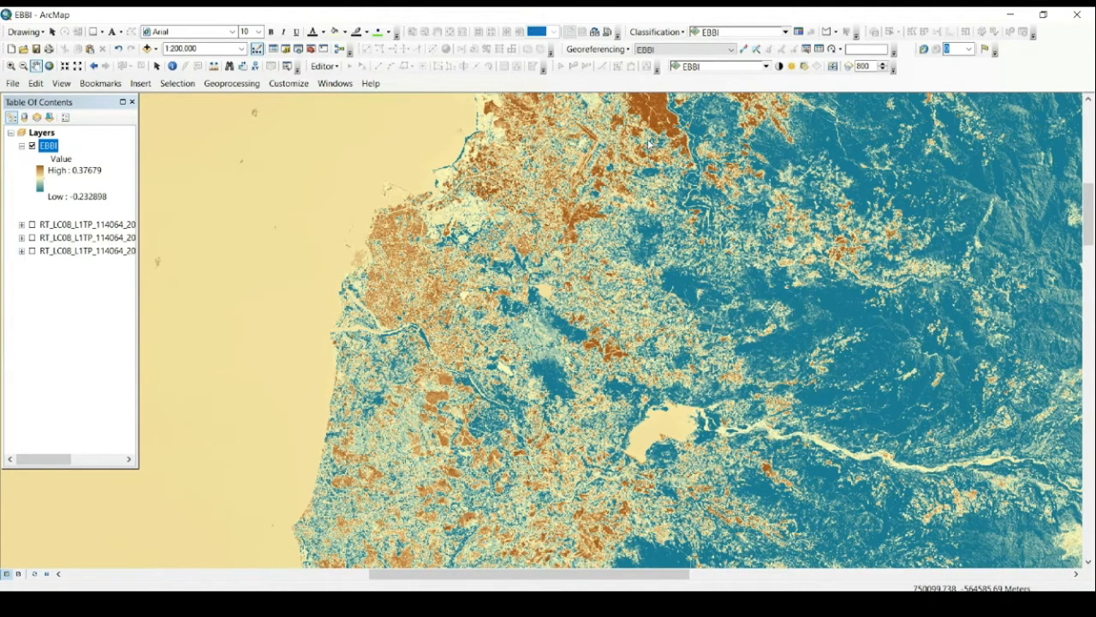
{"action": "scroll", "coordinate": [654, 148], "scroll_direction": "up", "scroll_amount": 1}
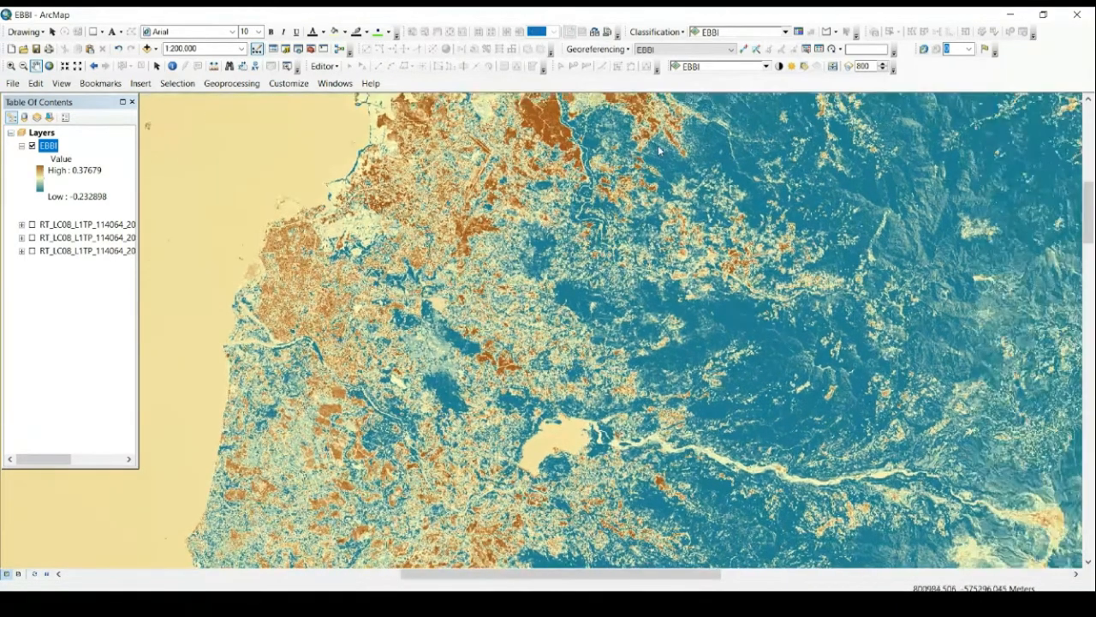
{"action": "left_click_drag", "start_coordinate": [660, 150], "coordinate": [716, 161]}
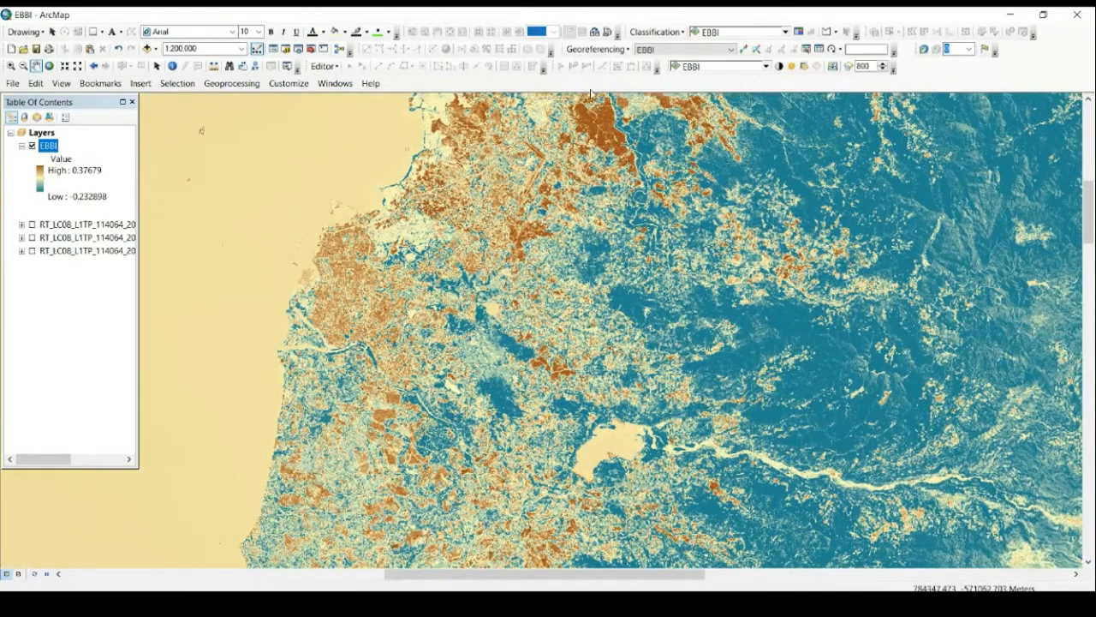
{"action": "left_click_drag", "start_coordinate": [583, 120], "coordinate": [670, 143]}
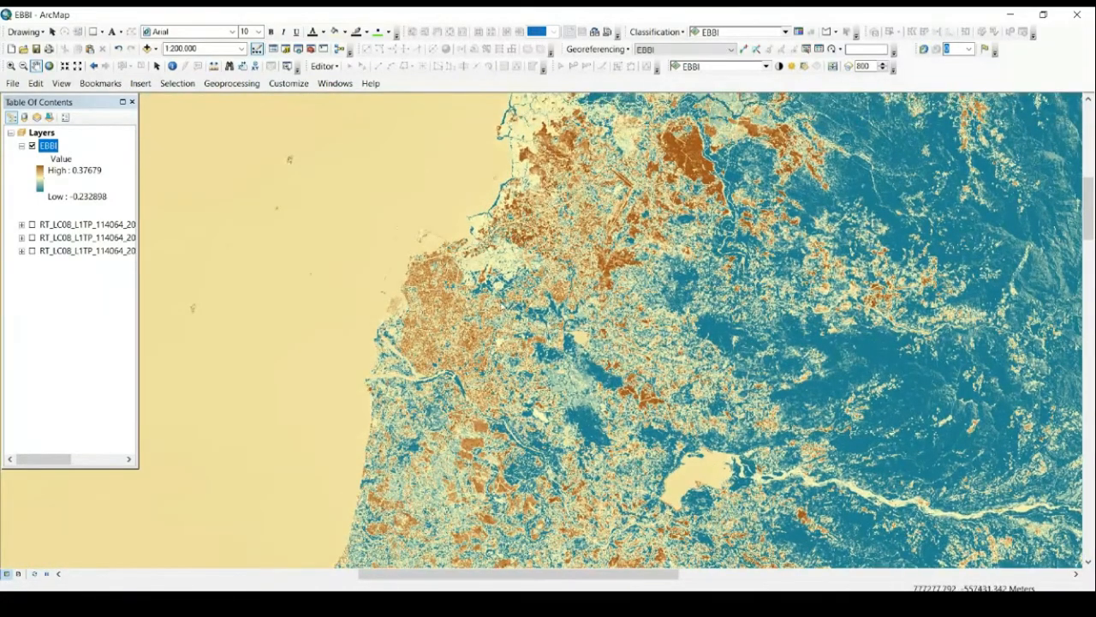